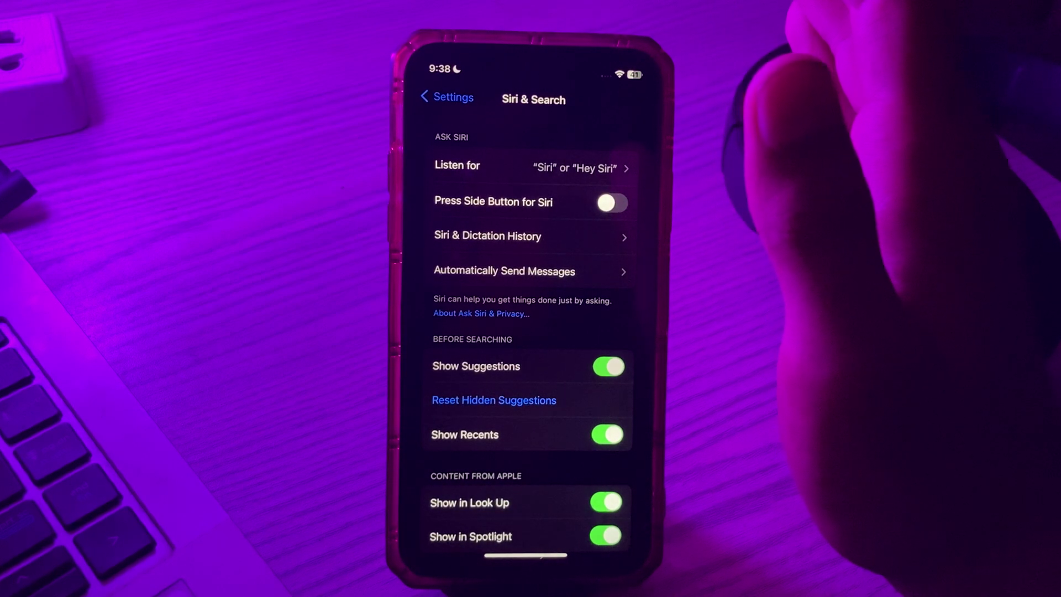
- Go to Screen Time's Content & Privacy Restrictions page and flip its main toggle
left_click(446, 98)
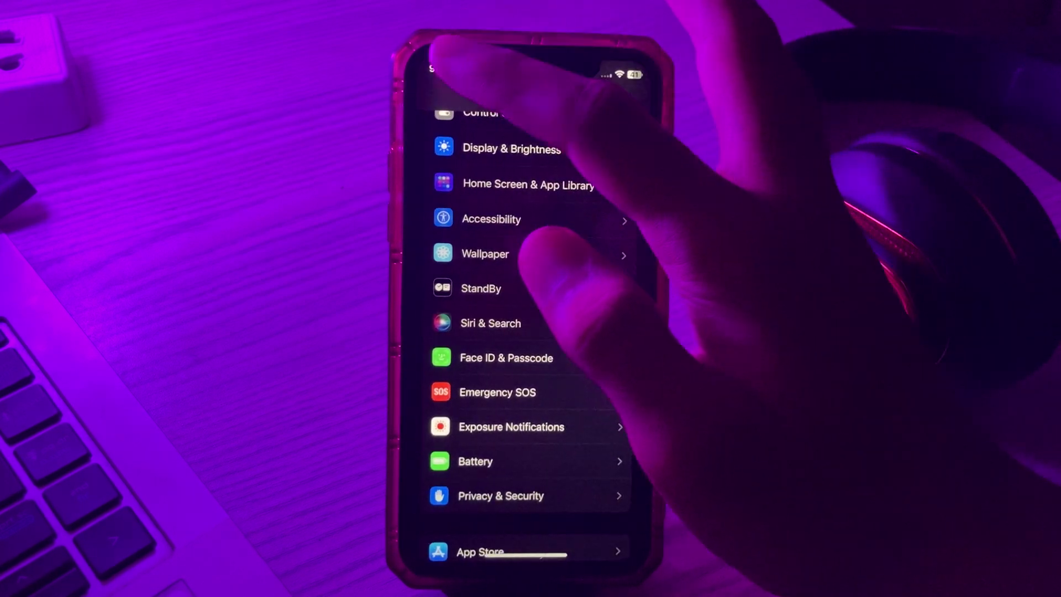
scroll(530, 332, "up", 5)
left_click(497, 306)
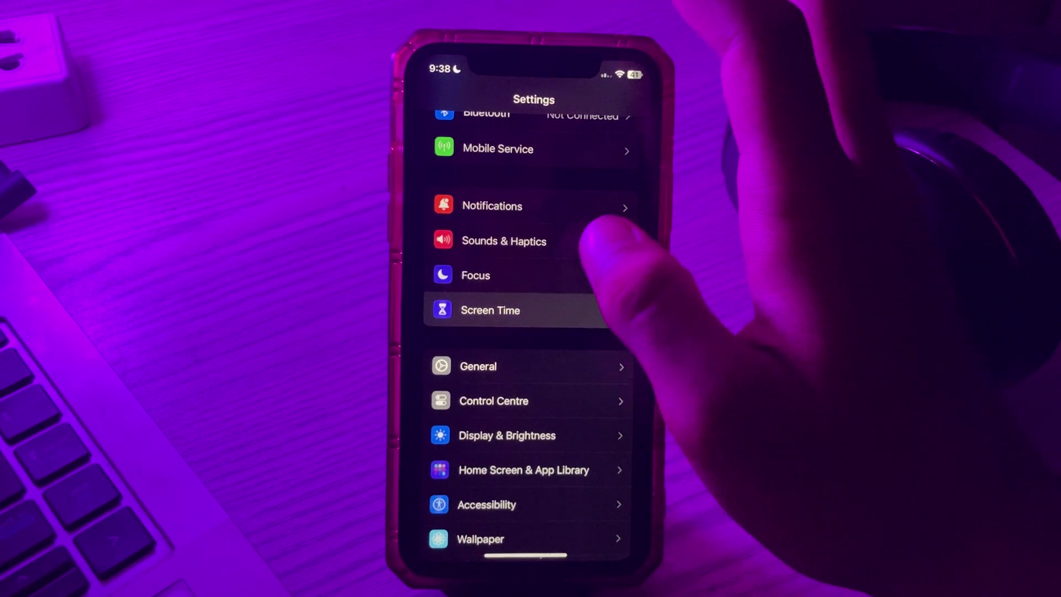
scroll(530, 373, "down", 5)
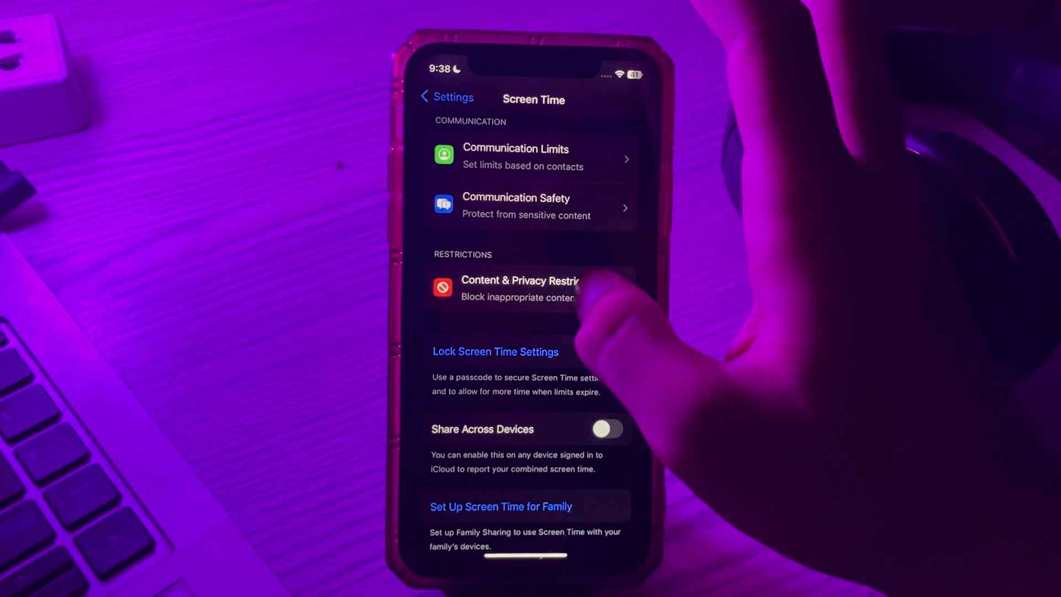
left_click(530, 287)
left_click(612, 143)
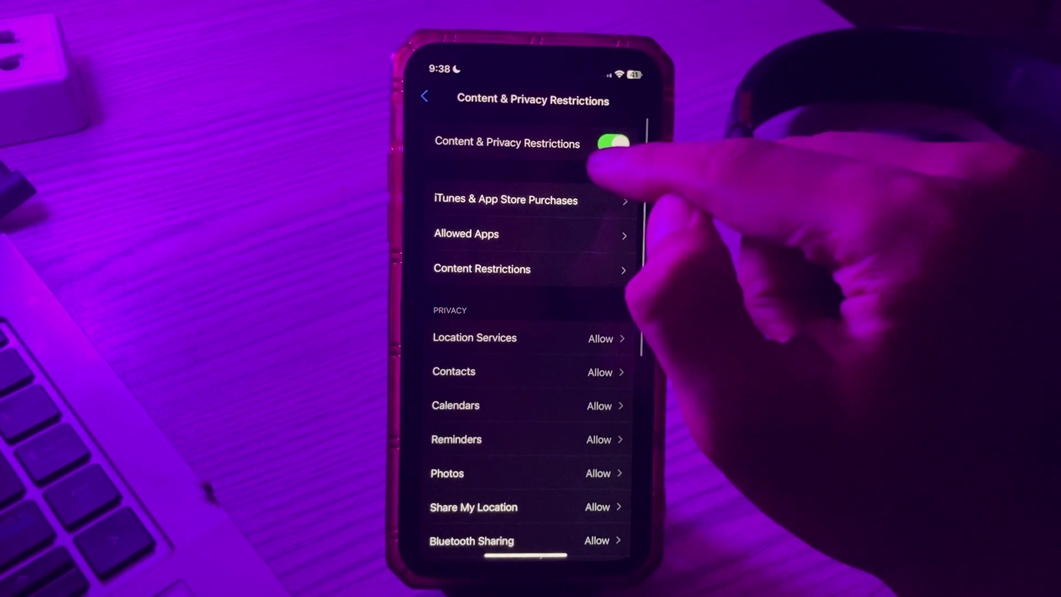
- Toggle Siri & Dictation under Allowed Apps, then switch Content & Privacy Restrictions off
left_click(514, 234)
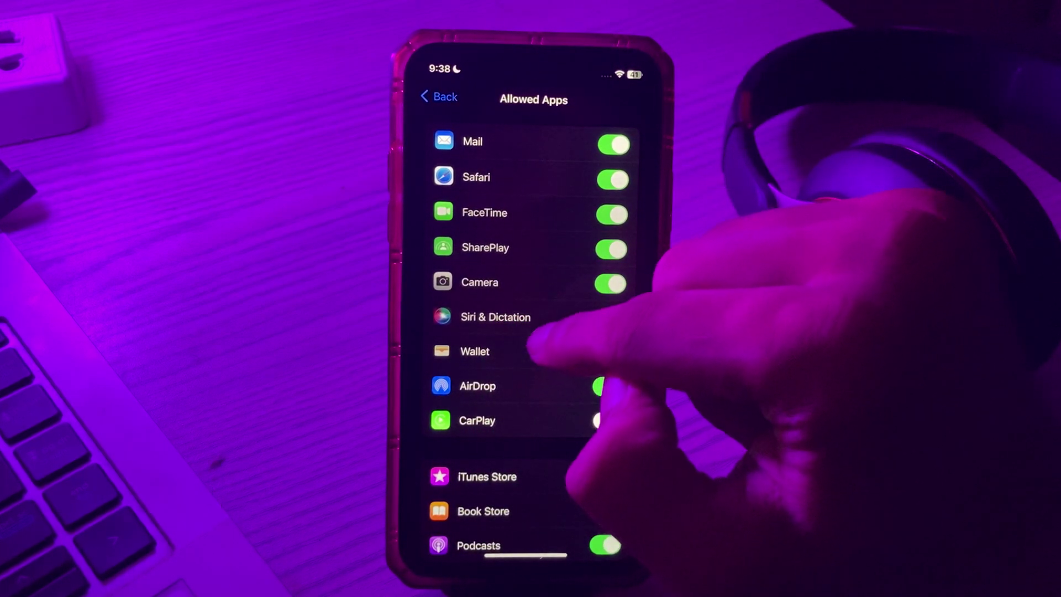
left_click(611, 317)
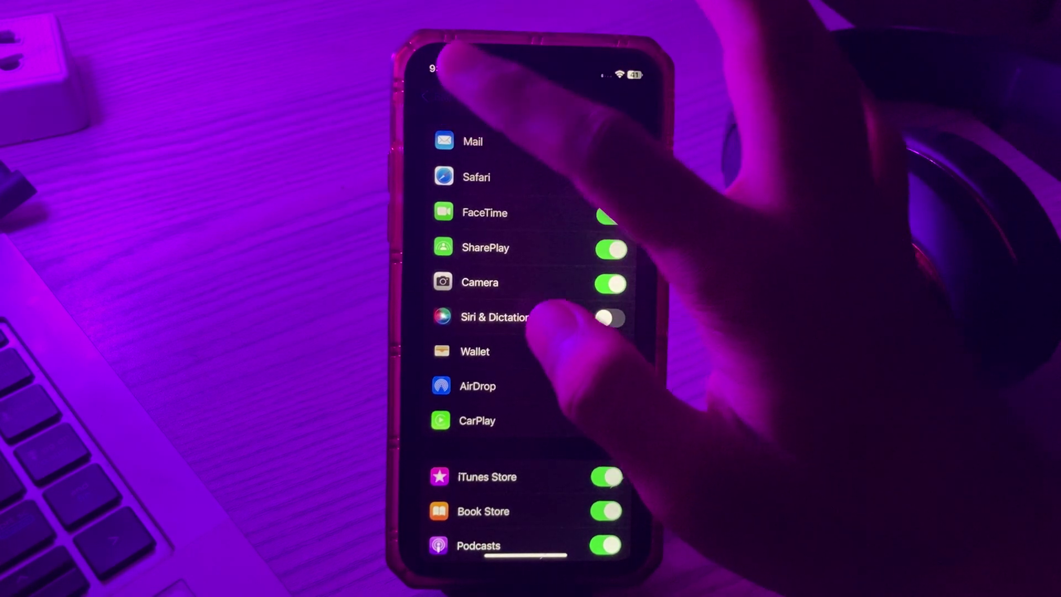
left_click(439, 97)
left_click(613, 144)
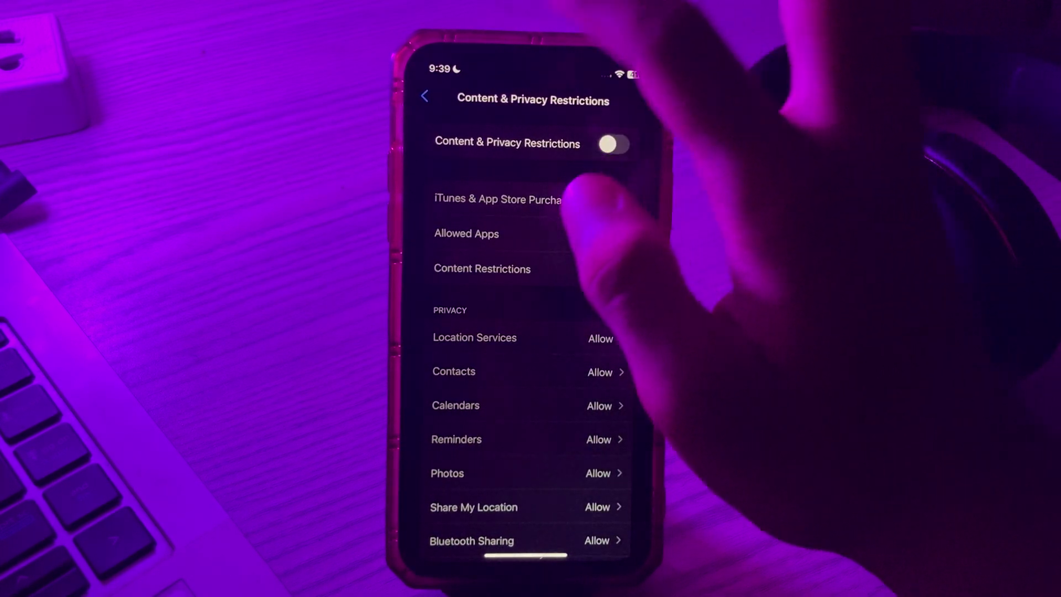
- Go back to the Screen Time page and pull down Control Centre
left_click(431, 97)
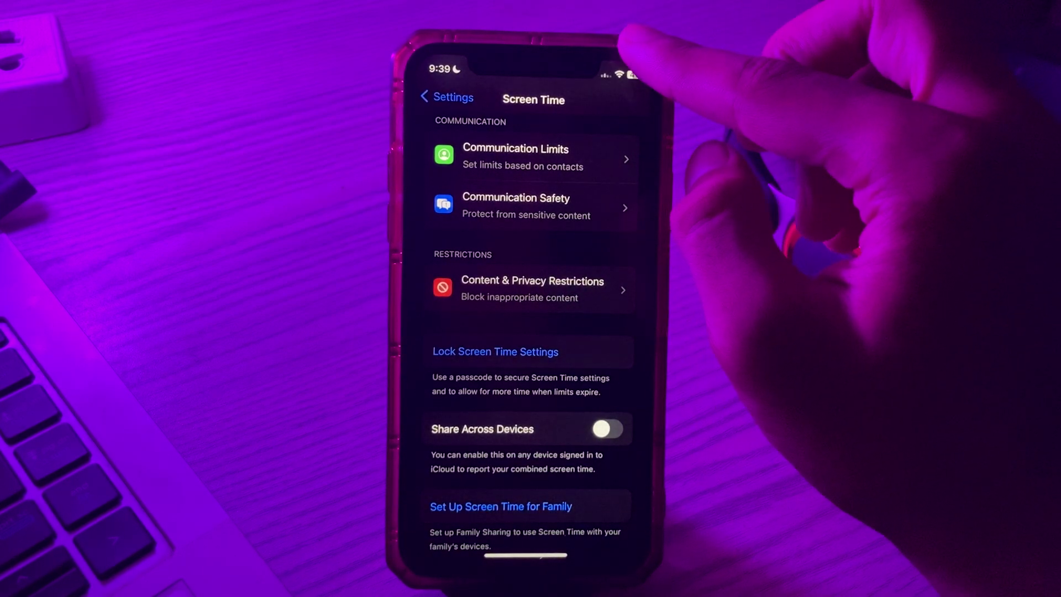
left_click_drag(626, 70, 626, 208)
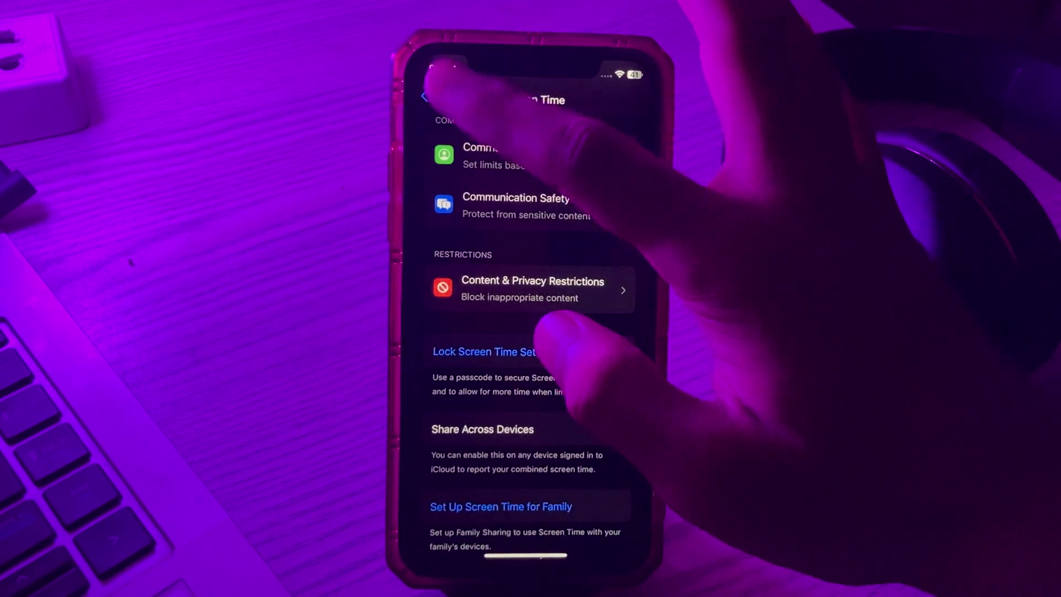
scroll(531, 373, "down", 3)
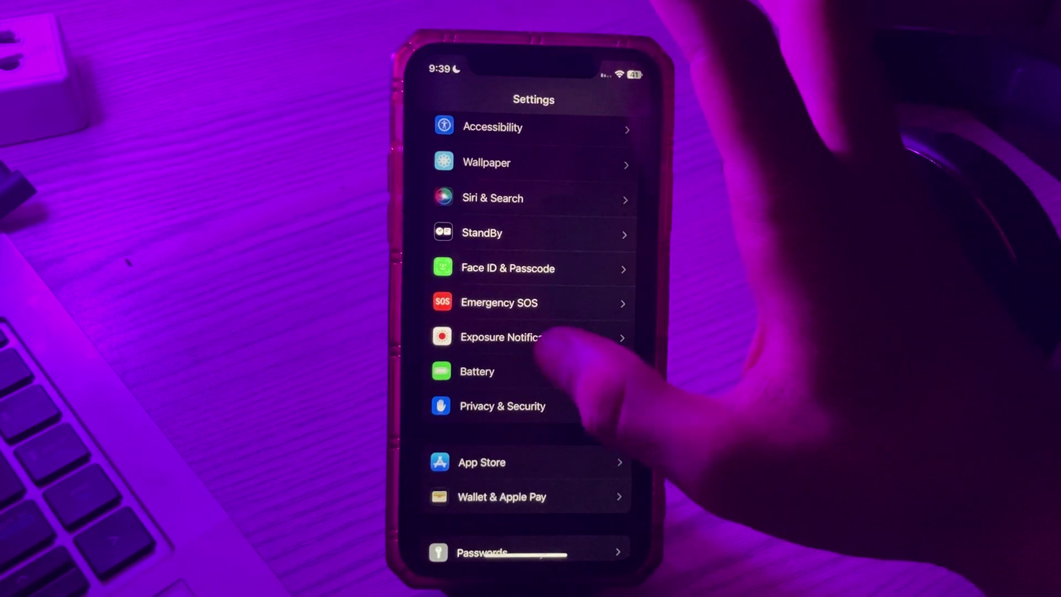
- Confirm Low Power Mode is off on the Battery page, then return to Settings
left_click(497, 369)
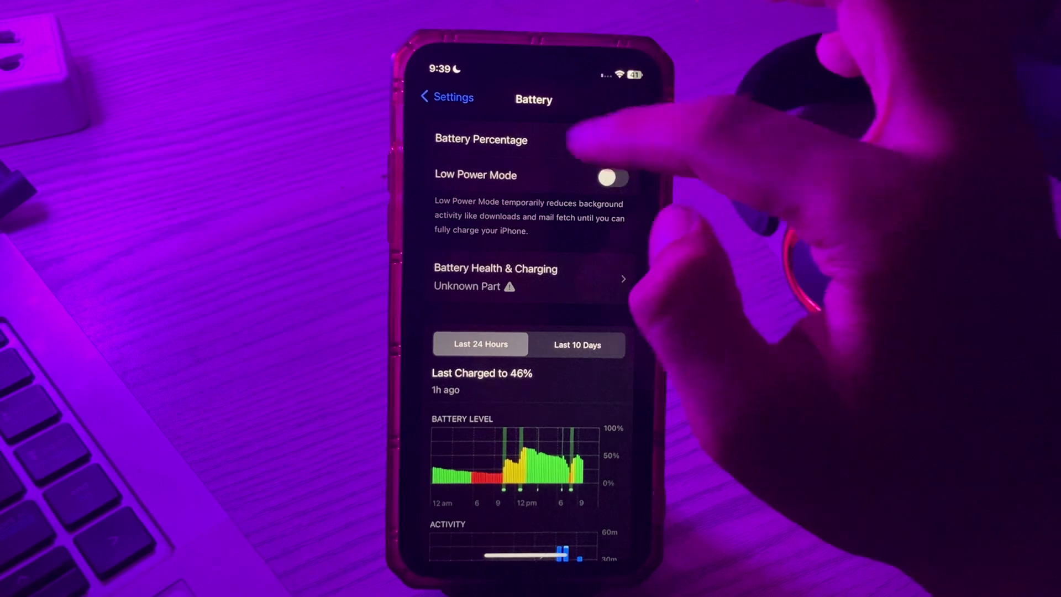
left_click(448, 97)
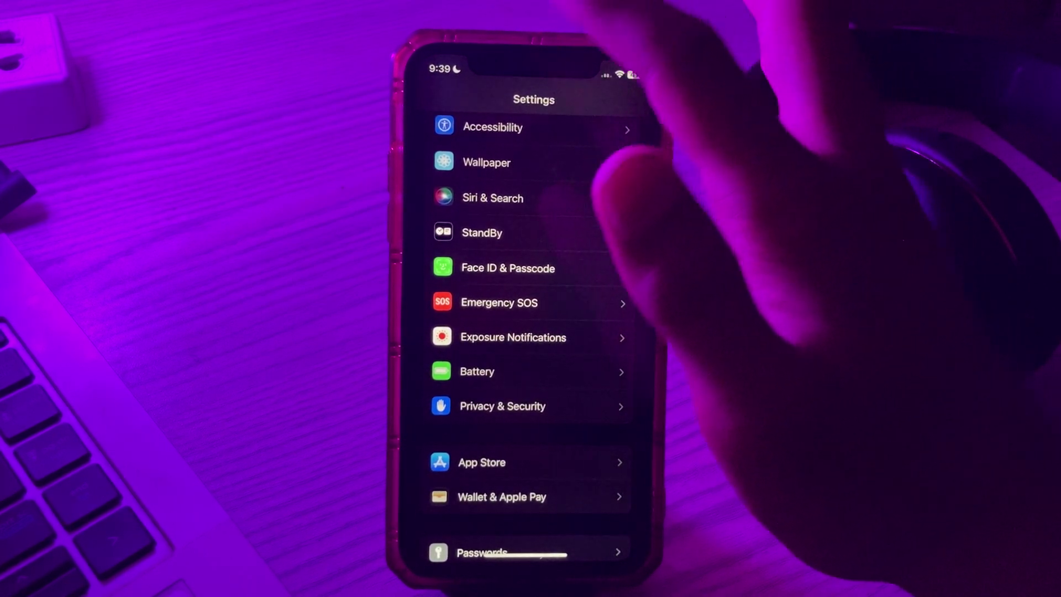
scroll(530, 356, "up", 1)
scroll(530, 331, "up", 5)
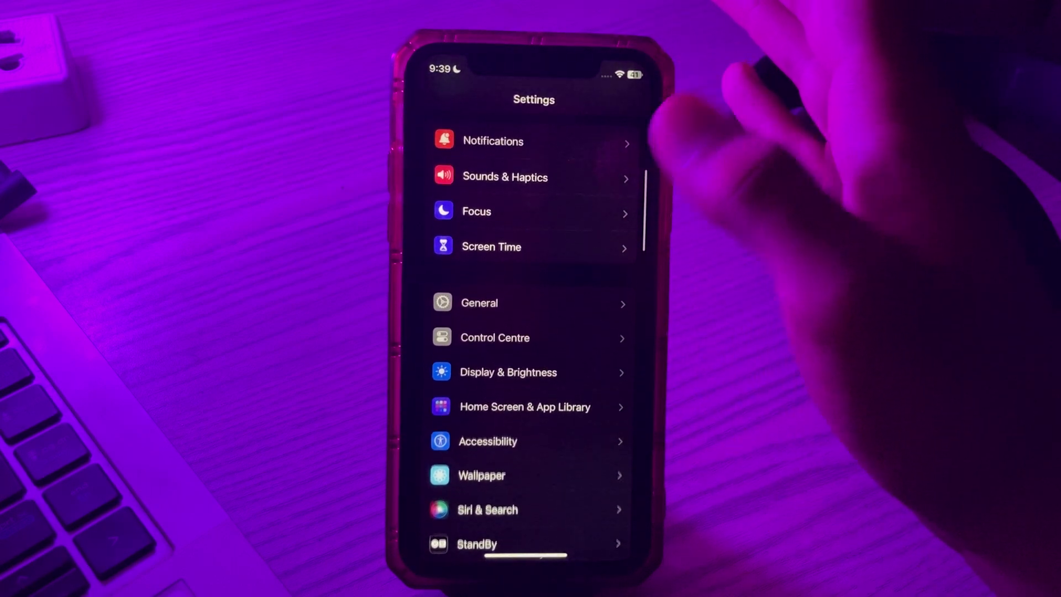
scroll(531, 332, "down", 5)
scroll(530, 332, "up", 7)
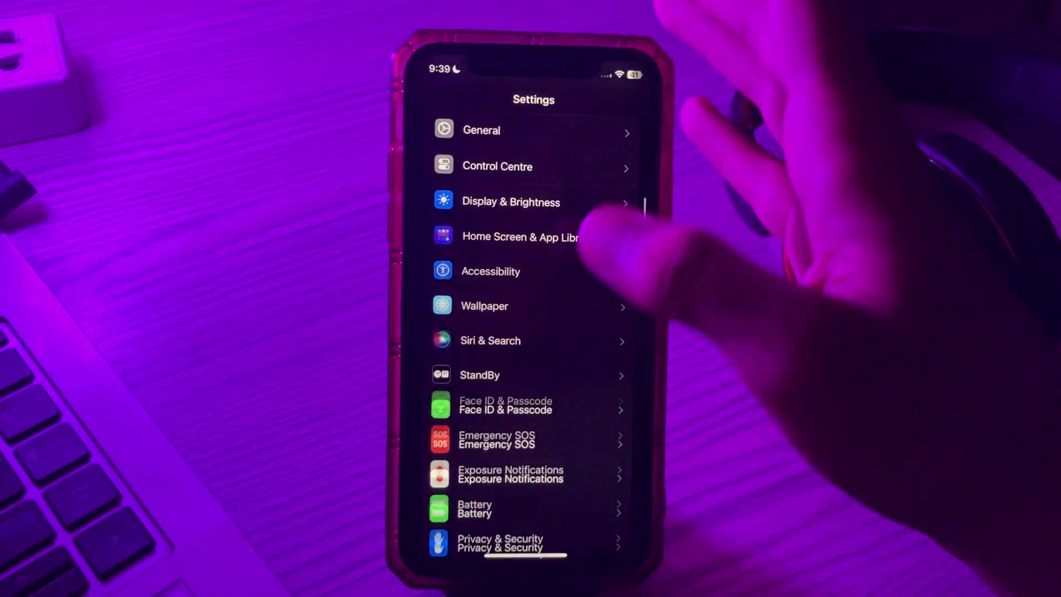
scroll(531, 331, "up", 1)
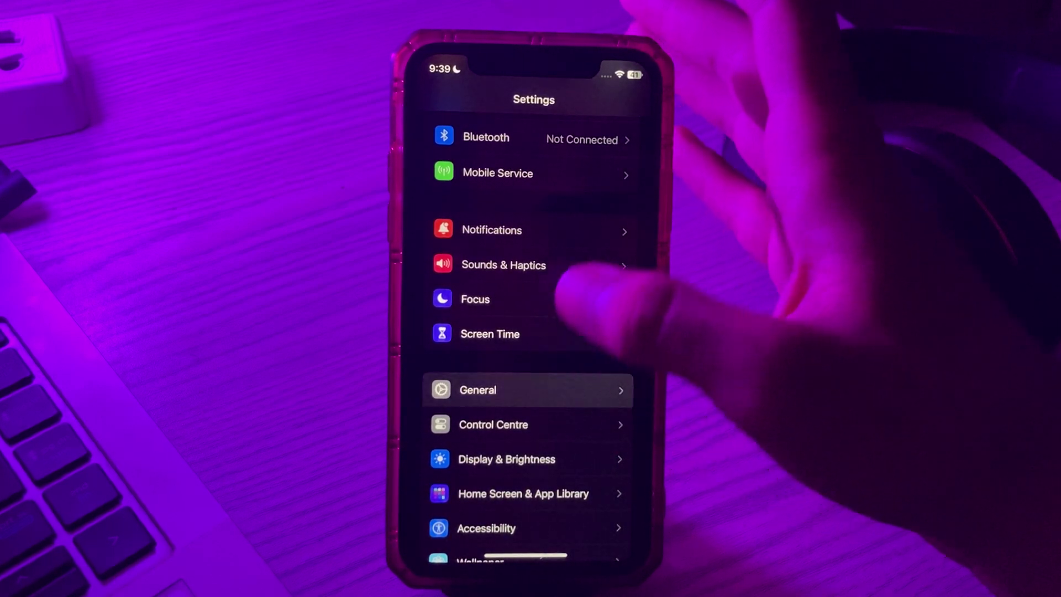
- Choose Reset All Settings under General > Transfer or Reset iPhone, then swipe home at the passcode prompt
left_click(531, 389)
scroll(530, 332, "down", 6)
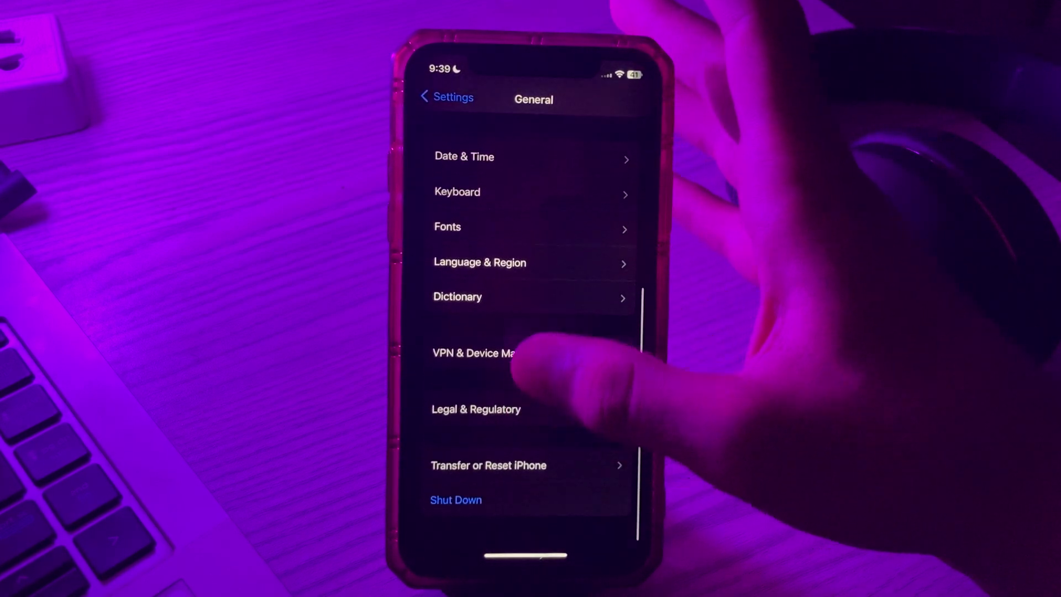
left_click(531, 467)
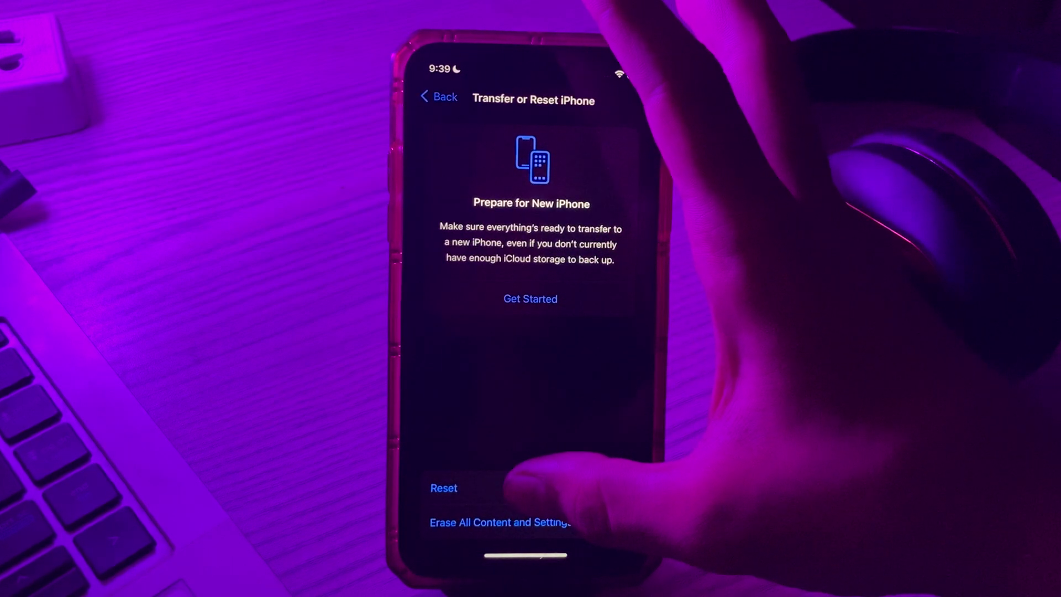
left_click(444, 488)
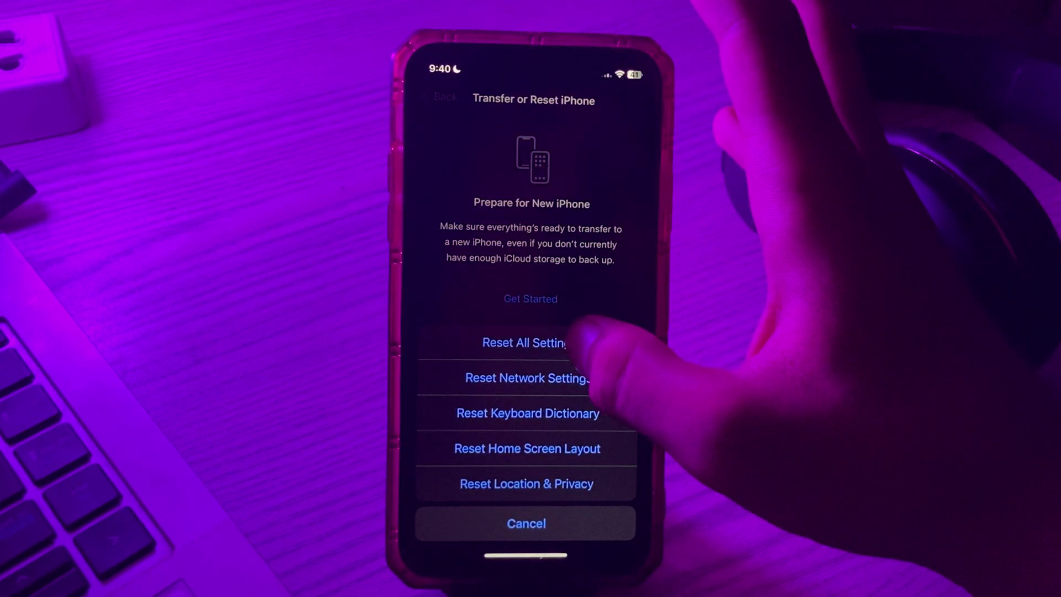
left_click(530, 342)
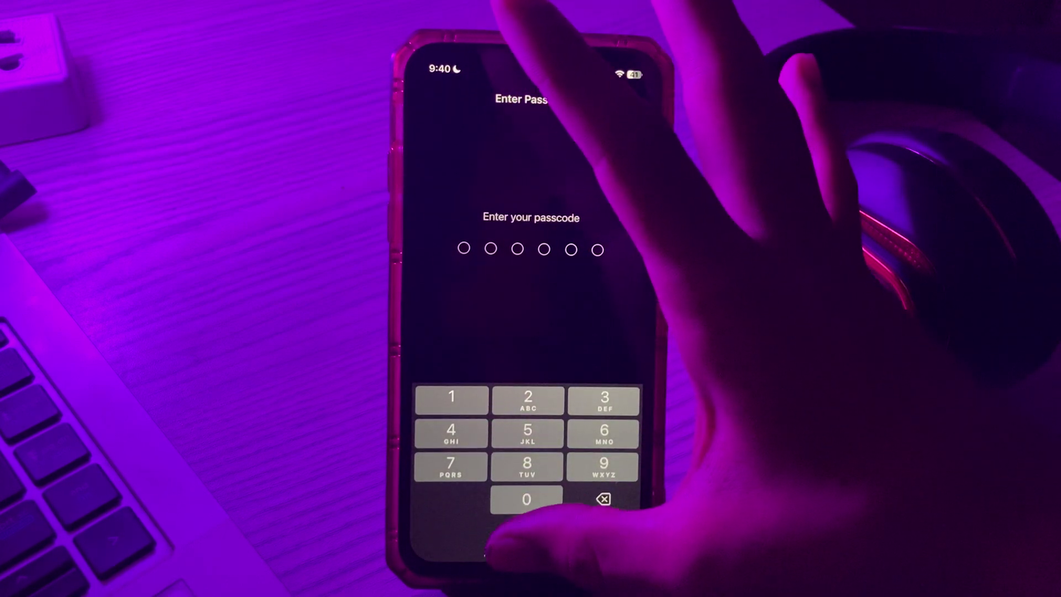
left_click_drag(527, 551, 526, 332)
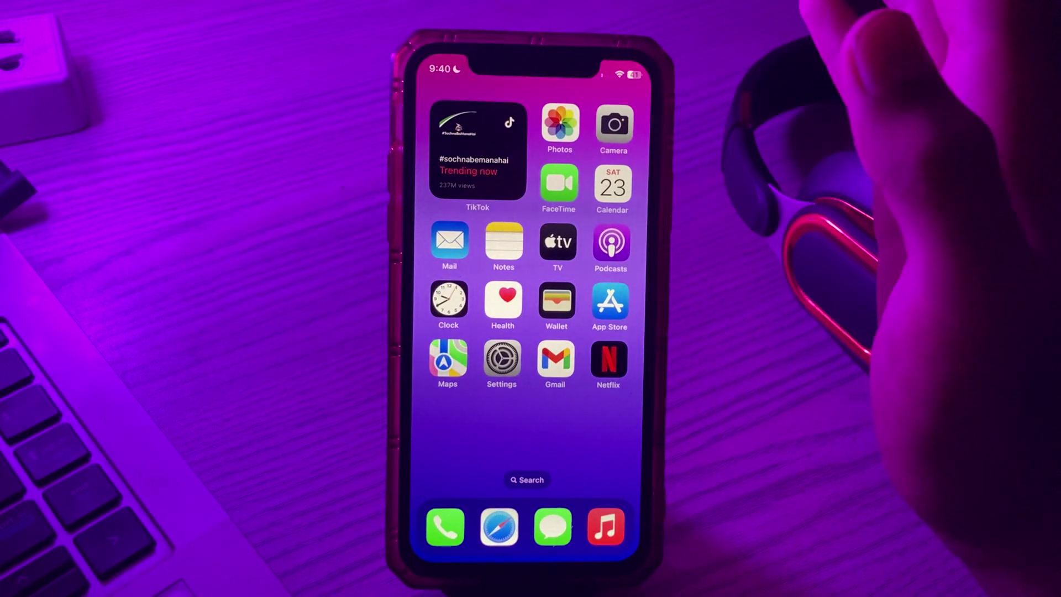